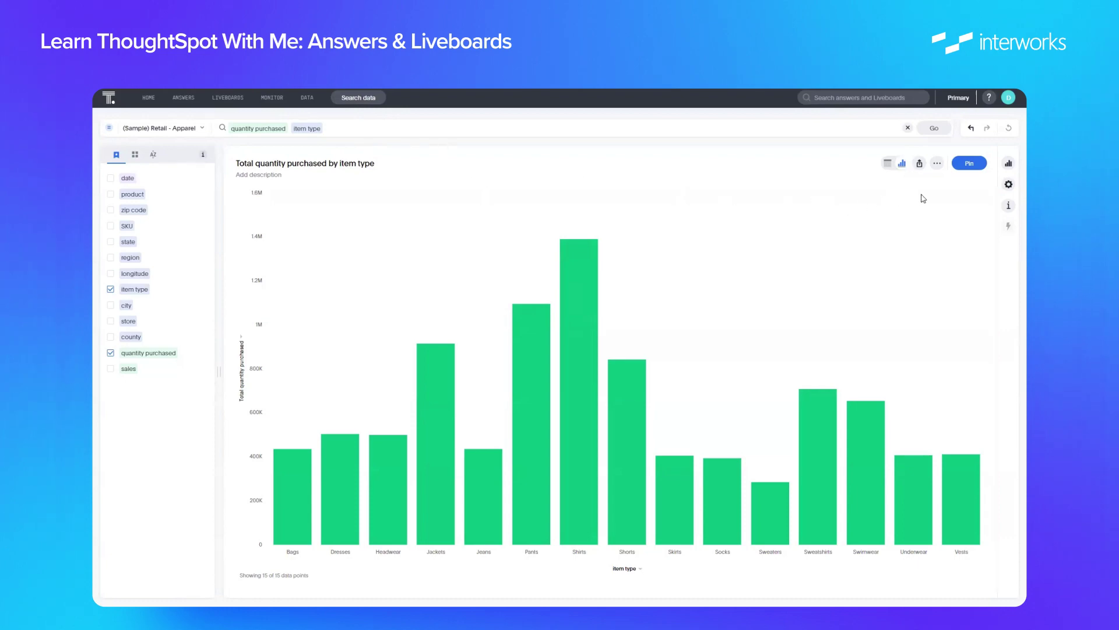
# Save the answer under its name 'Total quantity purchased by item type', leaving it discoverable.
pyautogui.click(937, 167)
pyautogui.click(890, 178)
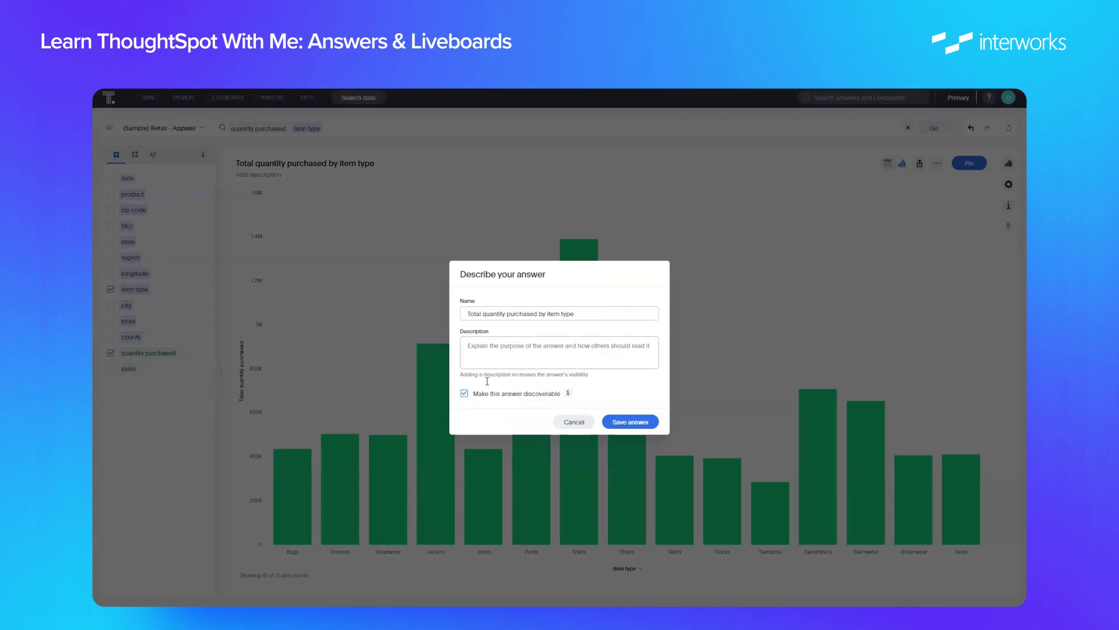
pyautogui.click(641, 427)
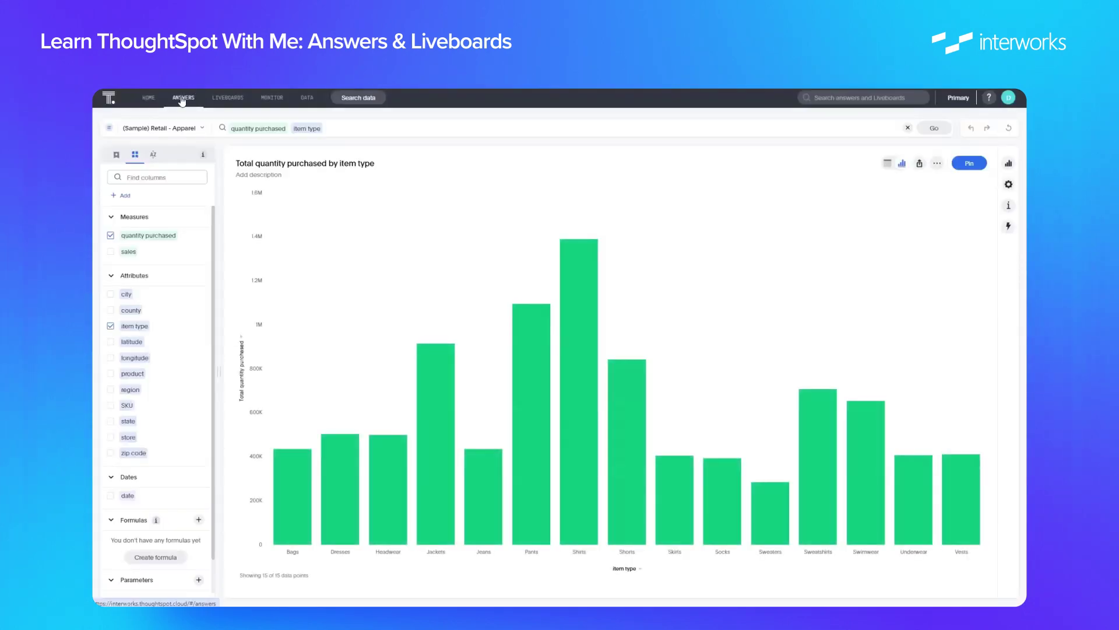
# Select the new answer in the Answers list, preview then cancel sharing, and return Home.
pyautogui.click(184, 99)
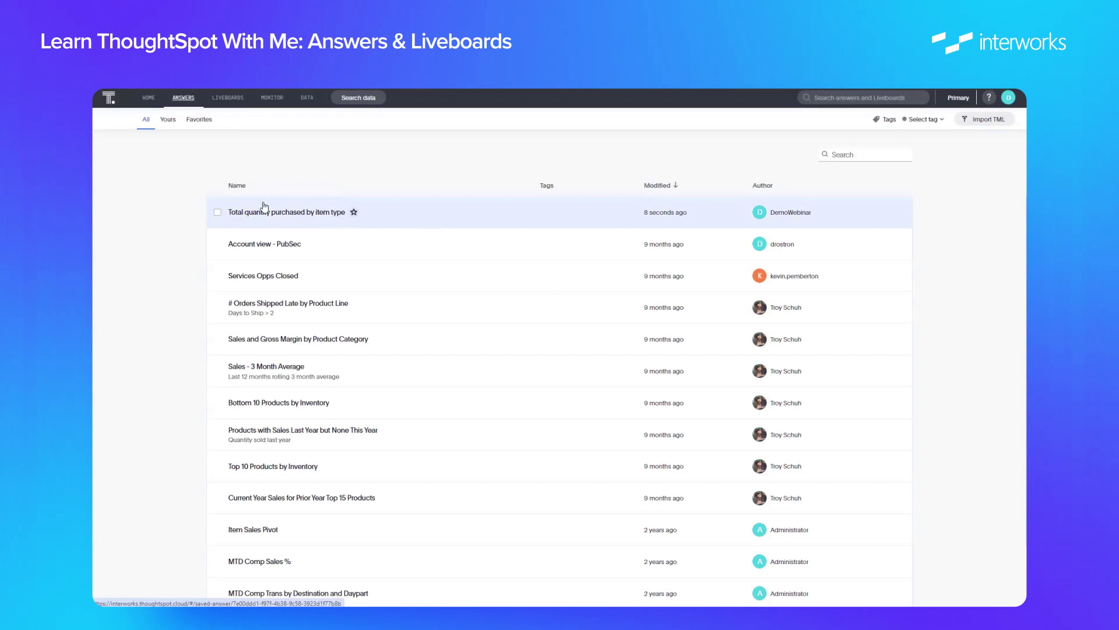
pyautogui.click(218, 213)
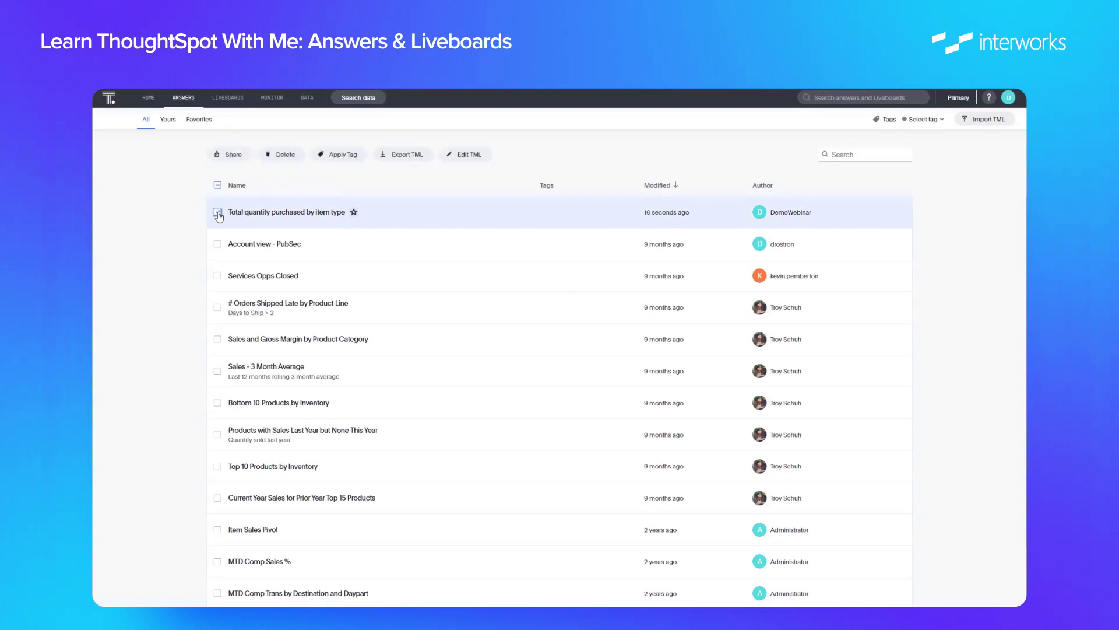
pyautogui.click(229, 160)
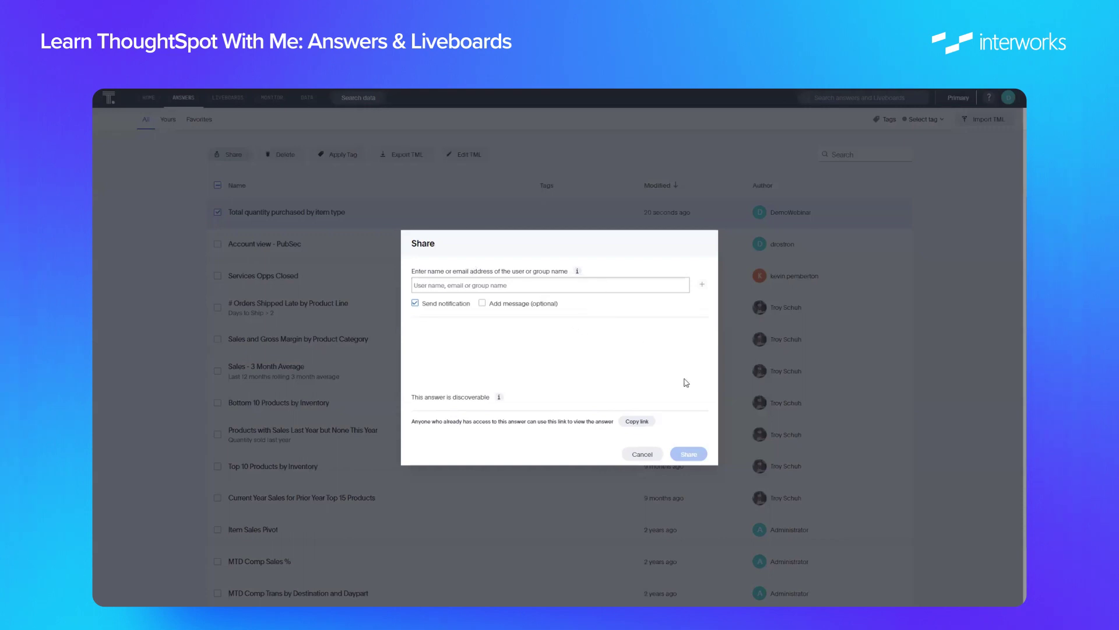
pyautogui.click(652, 454)
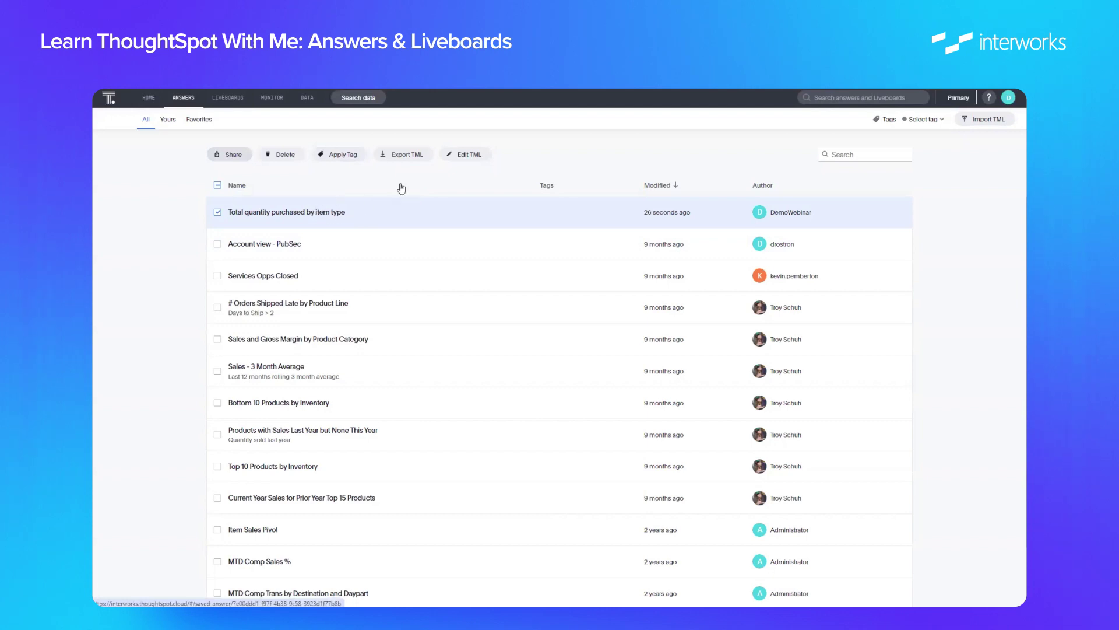
pyautogui.click(148, 100)
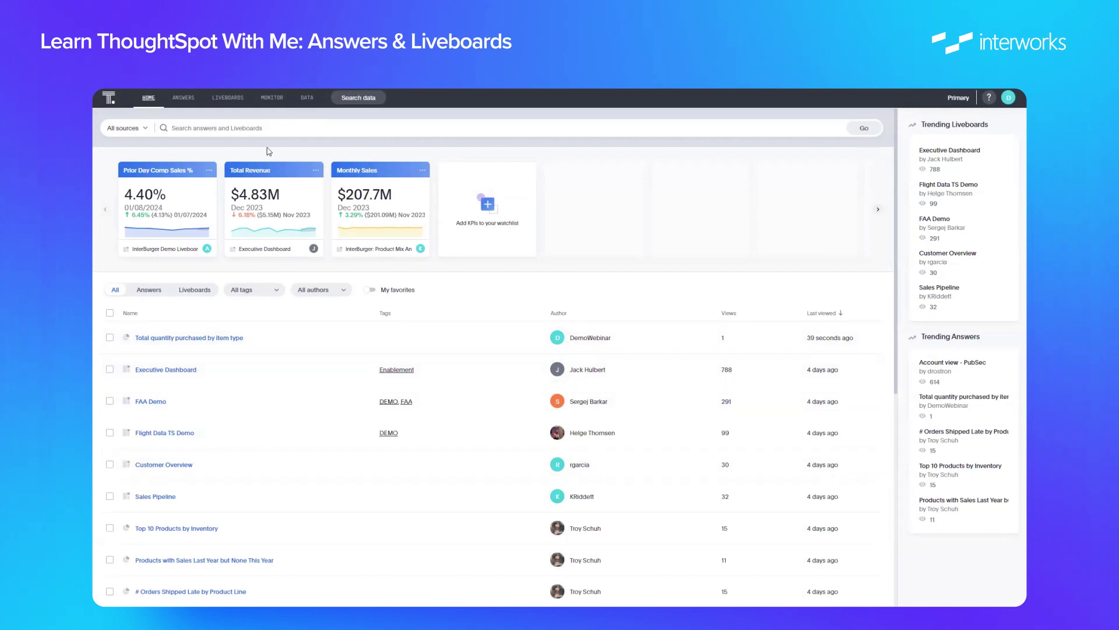
# Open 'Total quantity purchased by item type' from the Home page's recent list.
pyautogui.click(223, 340)
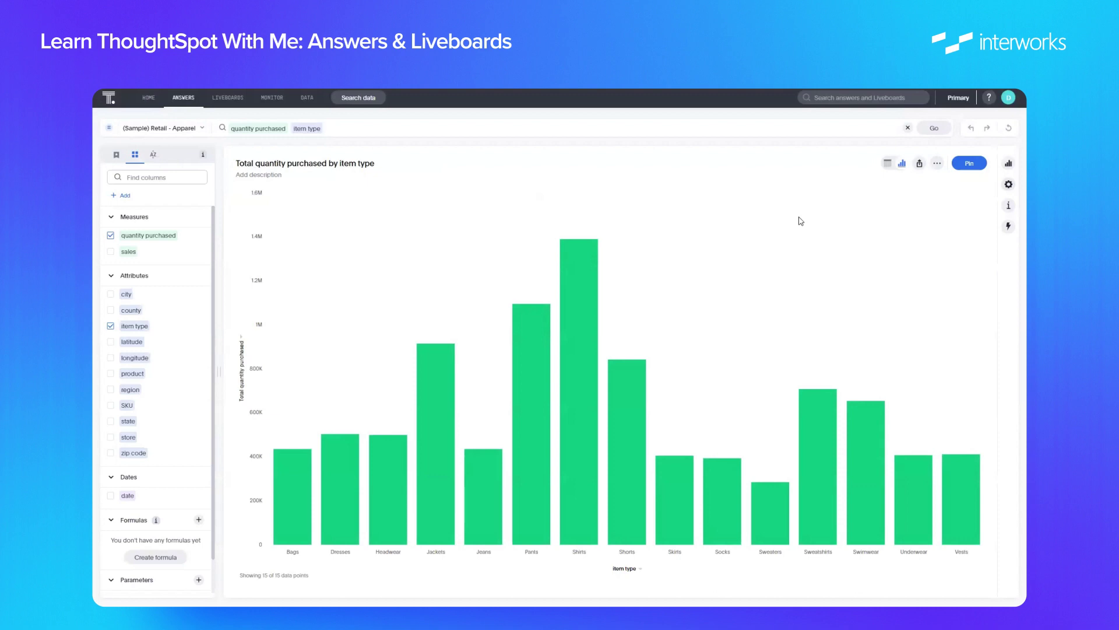
# Pin the quantity chart to a newly created Liveboard 'First Liveboard Demo' and view it.
pyautogui.click(974, 166)
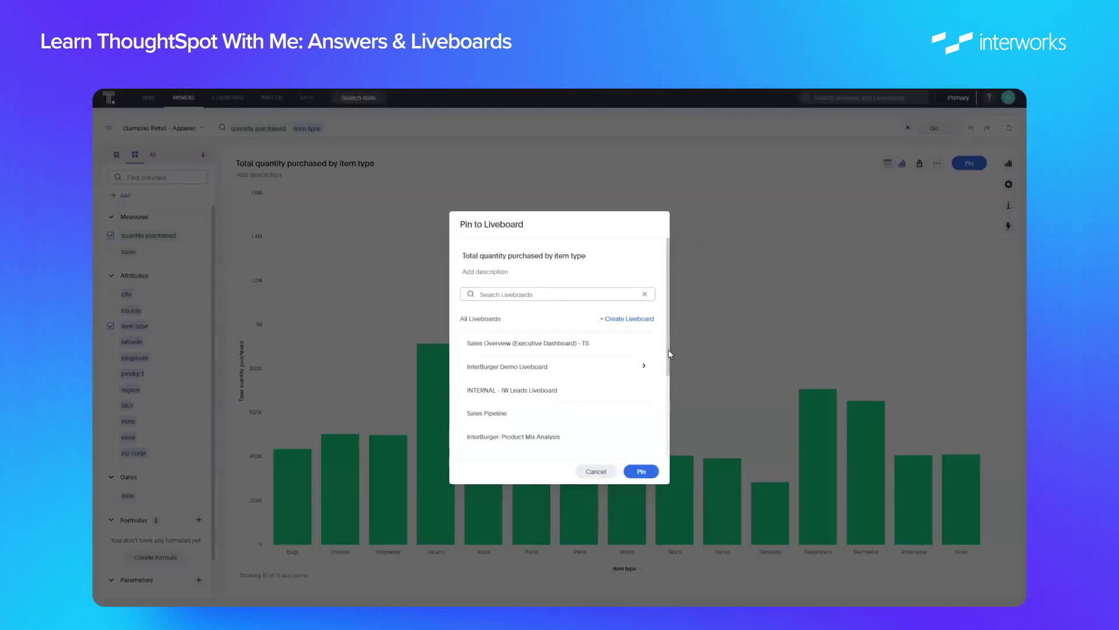
pyautogui.moveTo(670, 355); pyautogui.dragTo(680, 261)
pyautogui.click(636, 322)
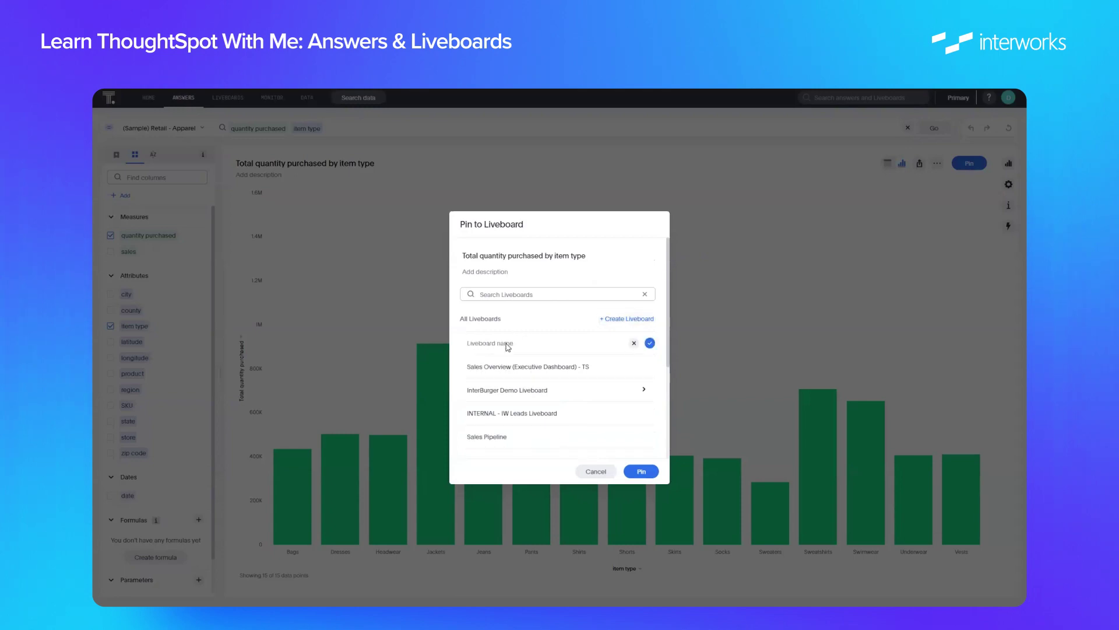
pyautogui.write('my')
pyautogui.hotkey('ctrl', 'a')
pyautogui.write('Fi')
pyautogui.click(650, 343)
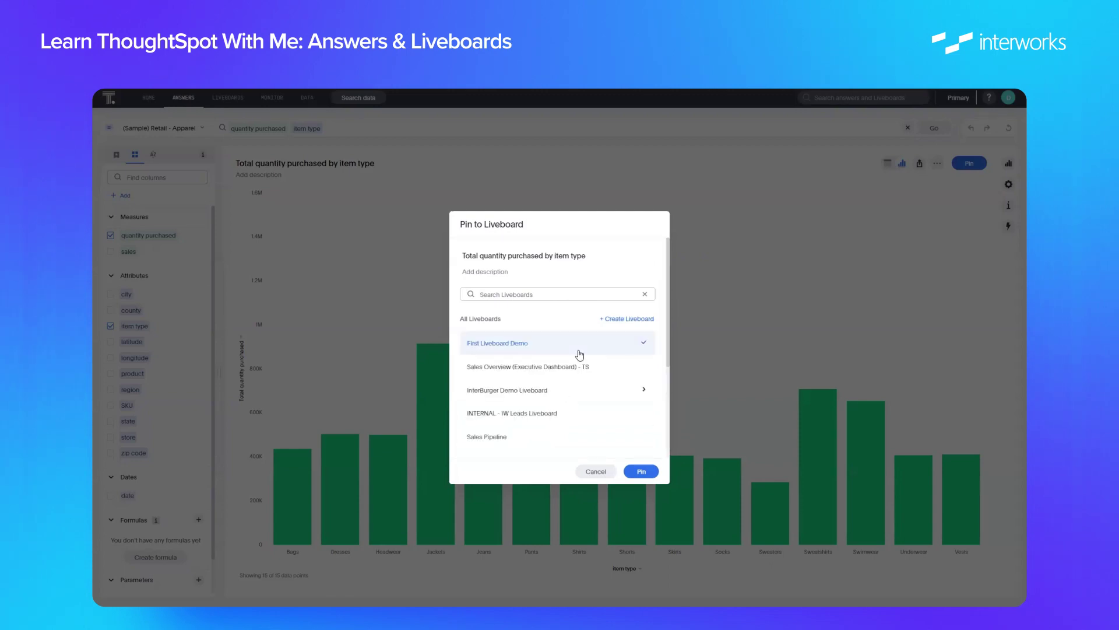
pyautogui.click(641, 471)
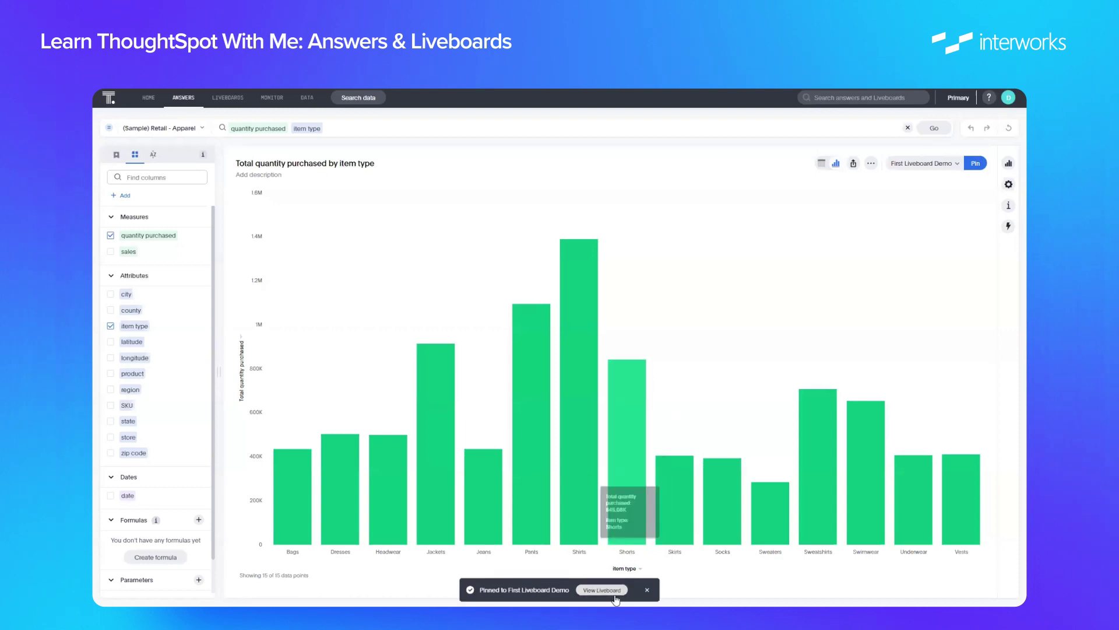
pyautogui.click(607, 591)
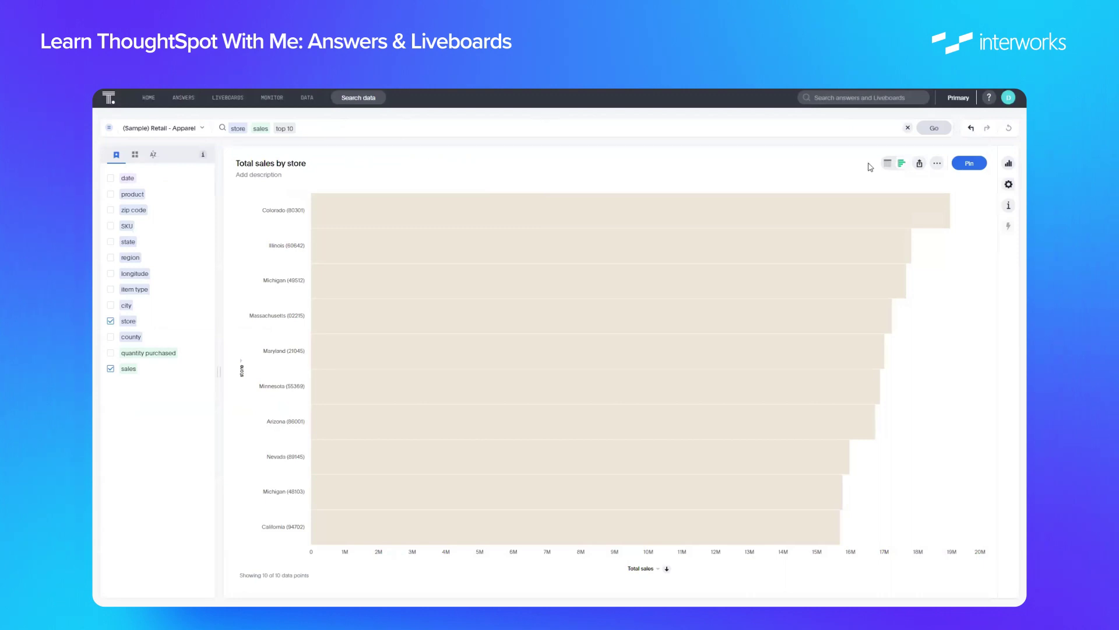
# Pin the top-10 Total sales by store chart to First Liveboard Demo.
pyautogui.click(968, 163)
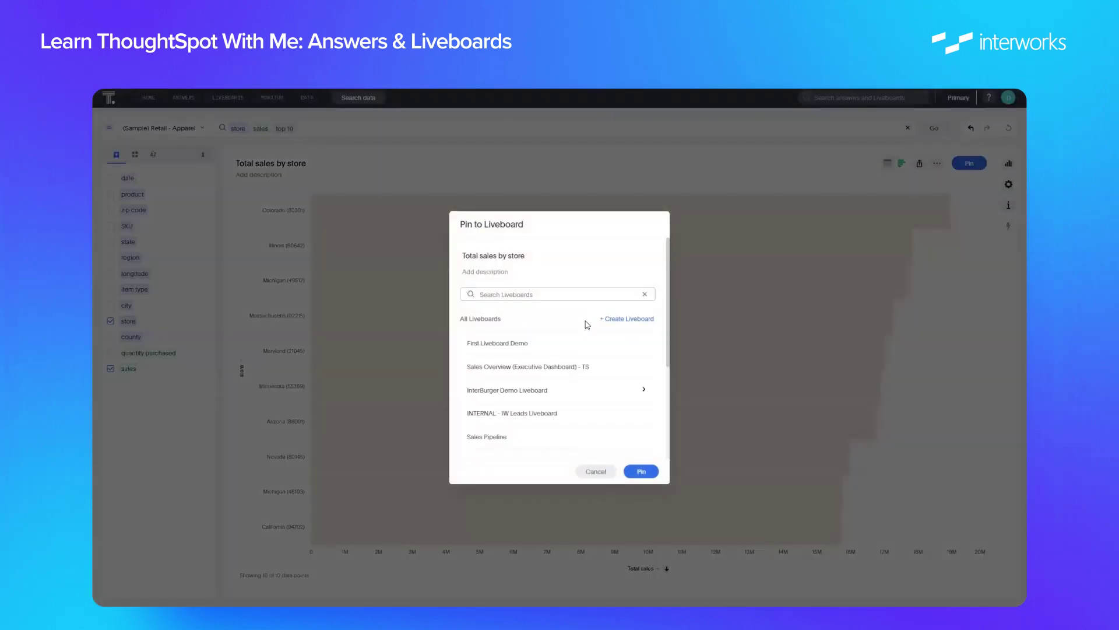
pyautogui.click(560, 345)
pyautogui.click(652, 473)
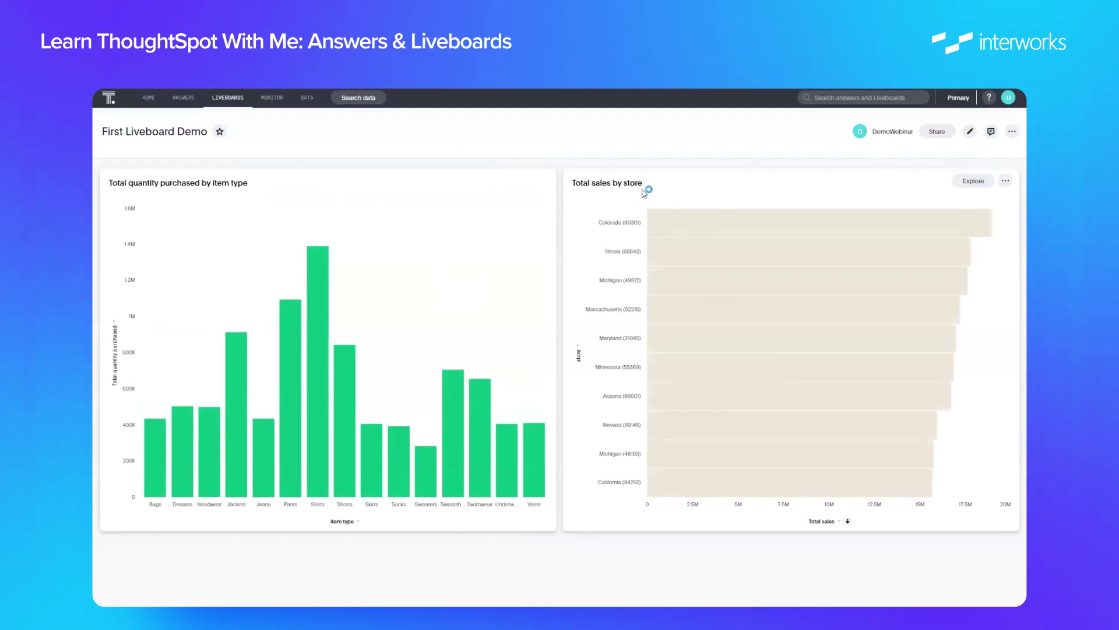
# Review the sales chart's options menu, including Download, and close it.
pyautogui.click(1005, 181)
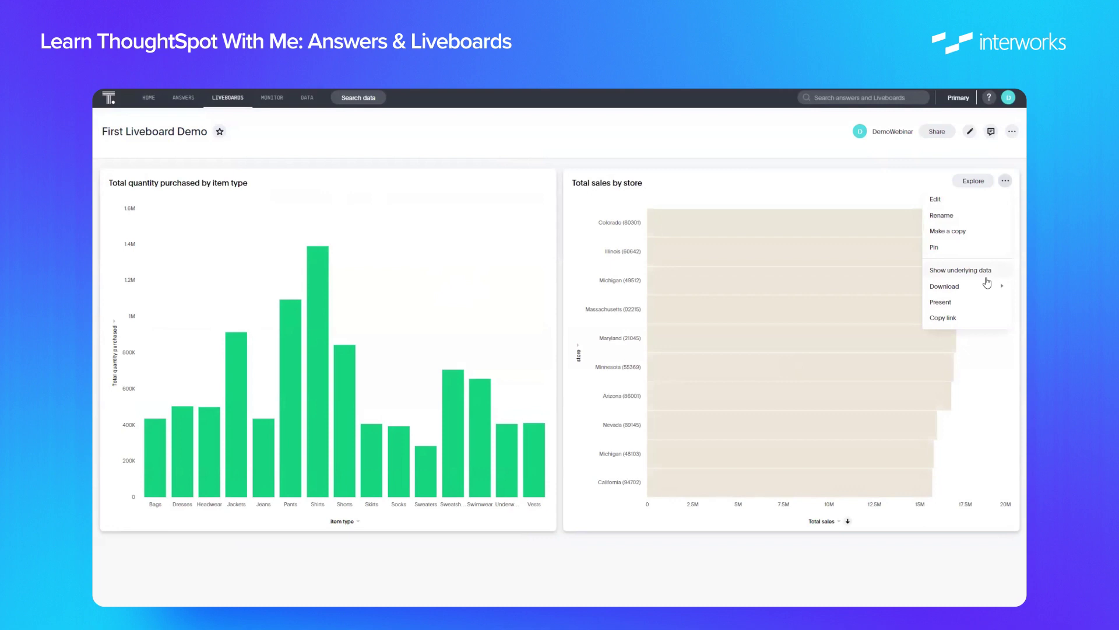
pyautogui.moveTo(982, 286)
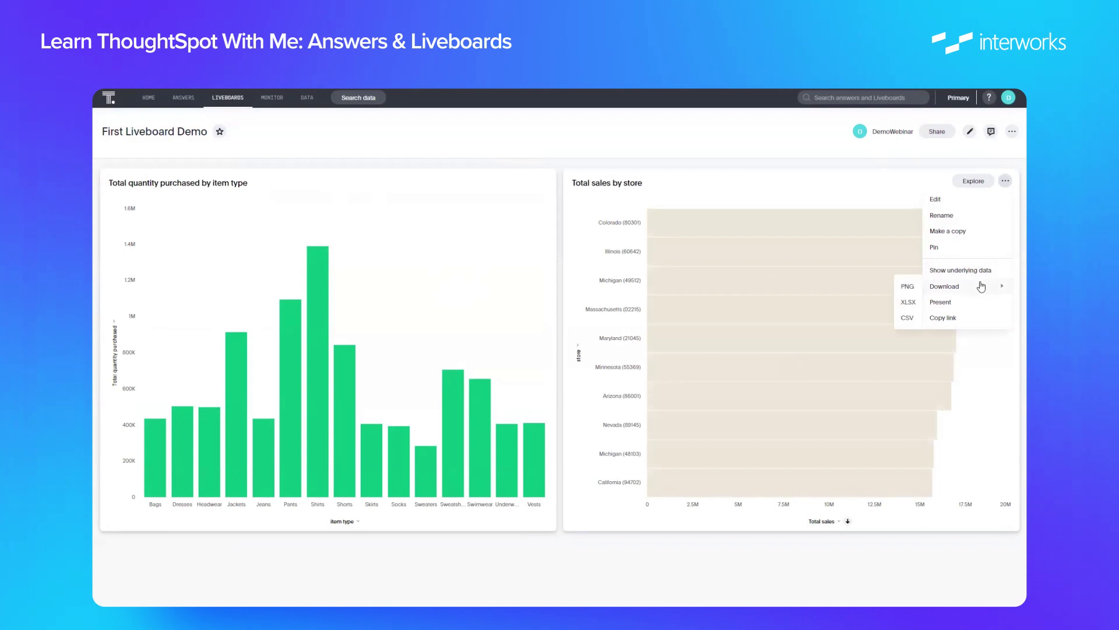
pyautogui.click(779, 188)
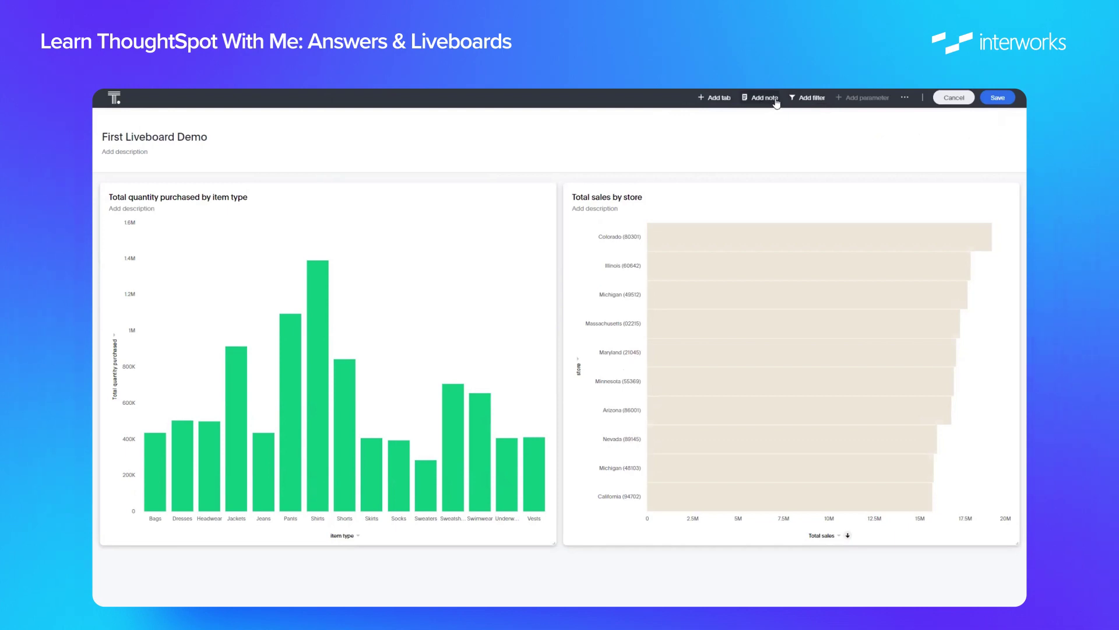
# Add a single-select region filter covering both charts, then save the Liveboard.
pyautogui.click(810, 100)
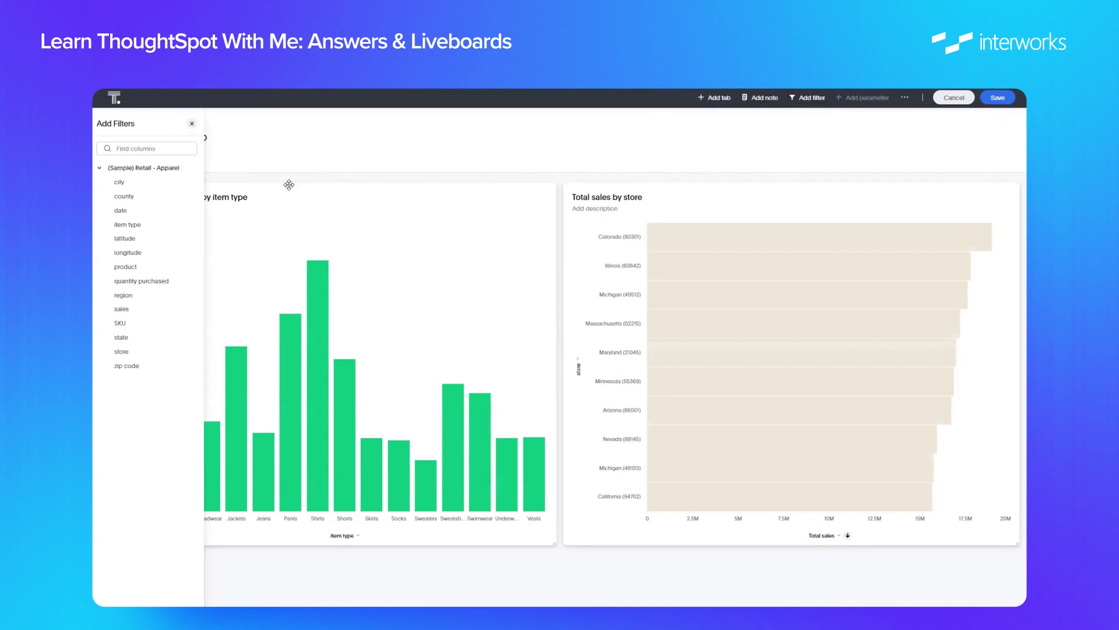
pyautogui.click(136, 295)
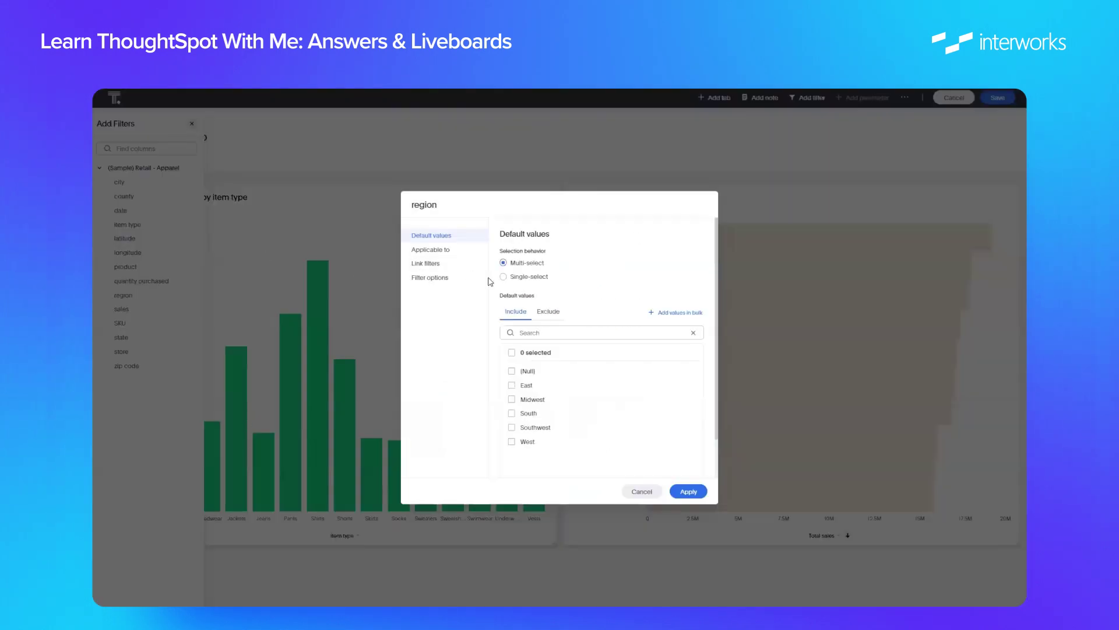
pyautogui.click(526, 278)
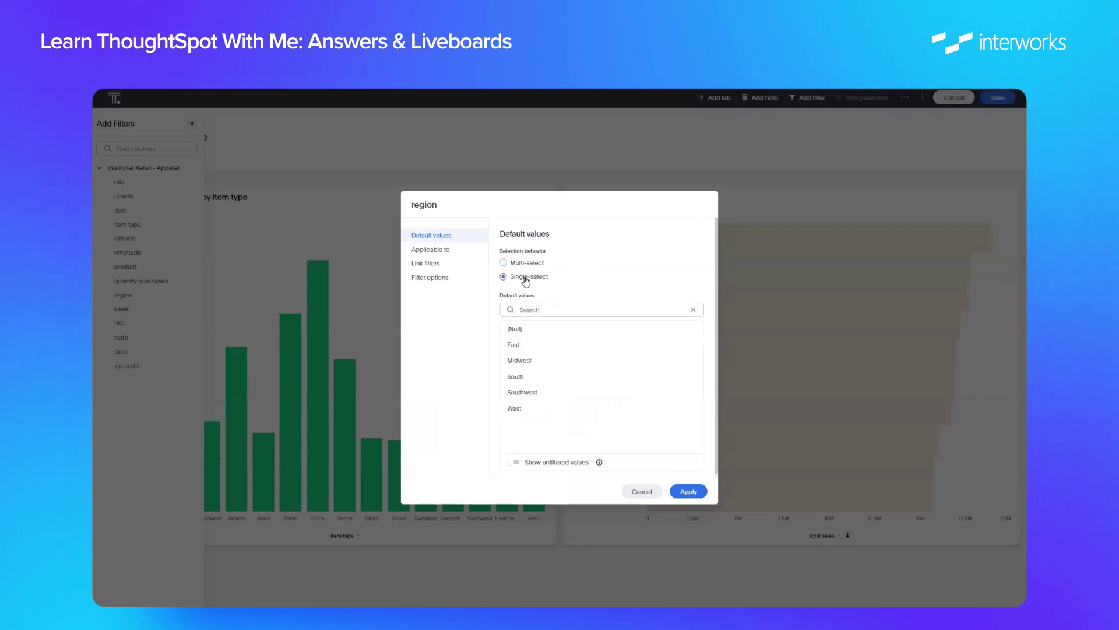
pyautogui.click(450, 252)
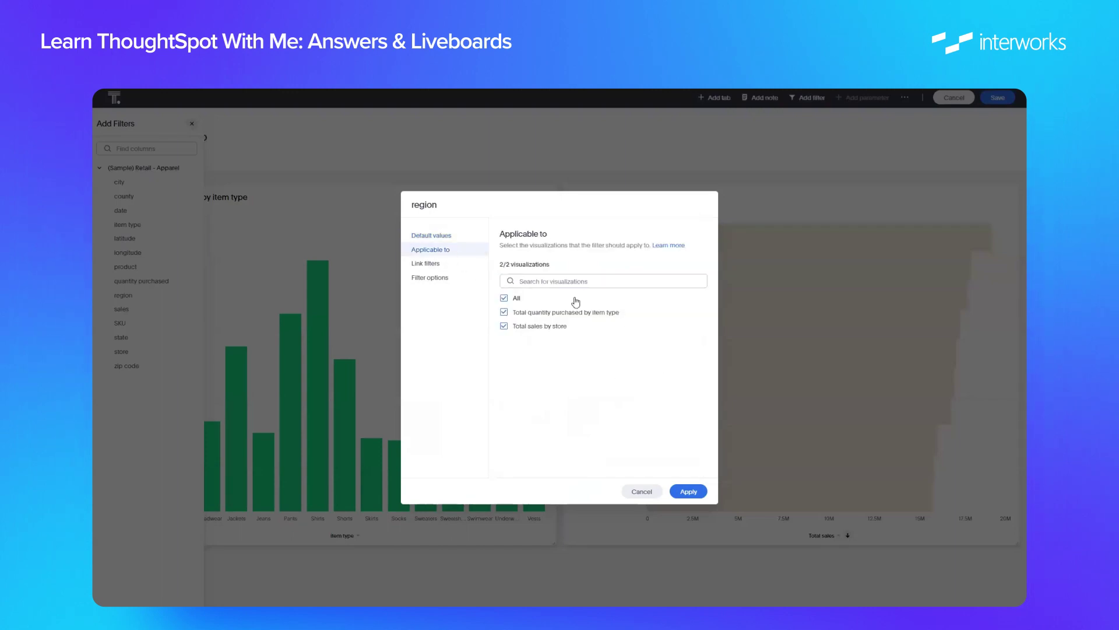
pyautogui.click(686, 491)
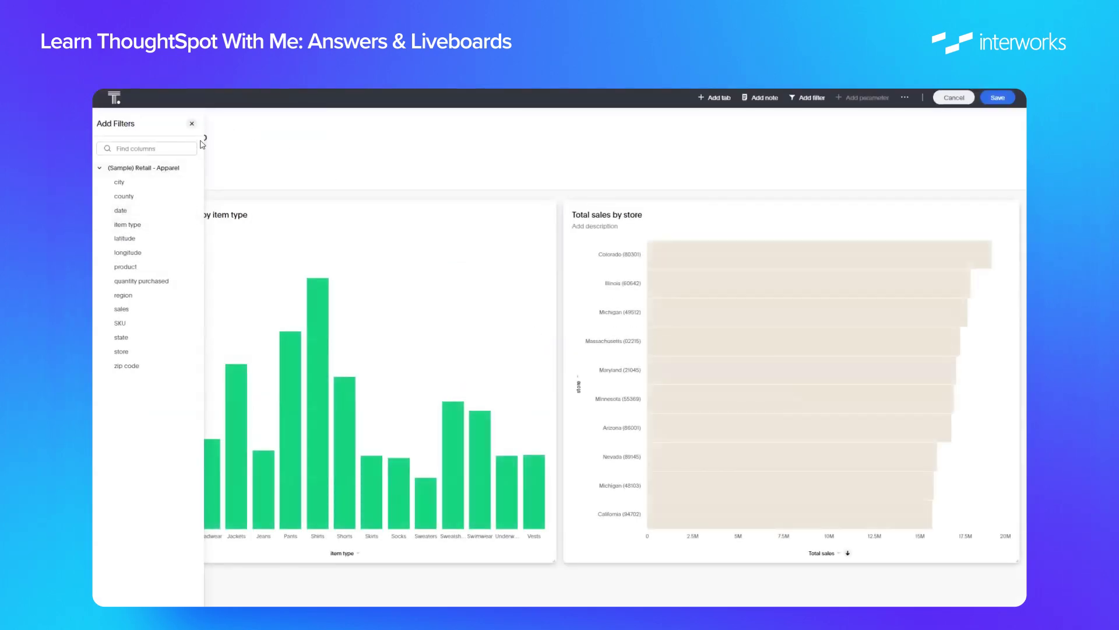
pyautogui.click(193, 124)
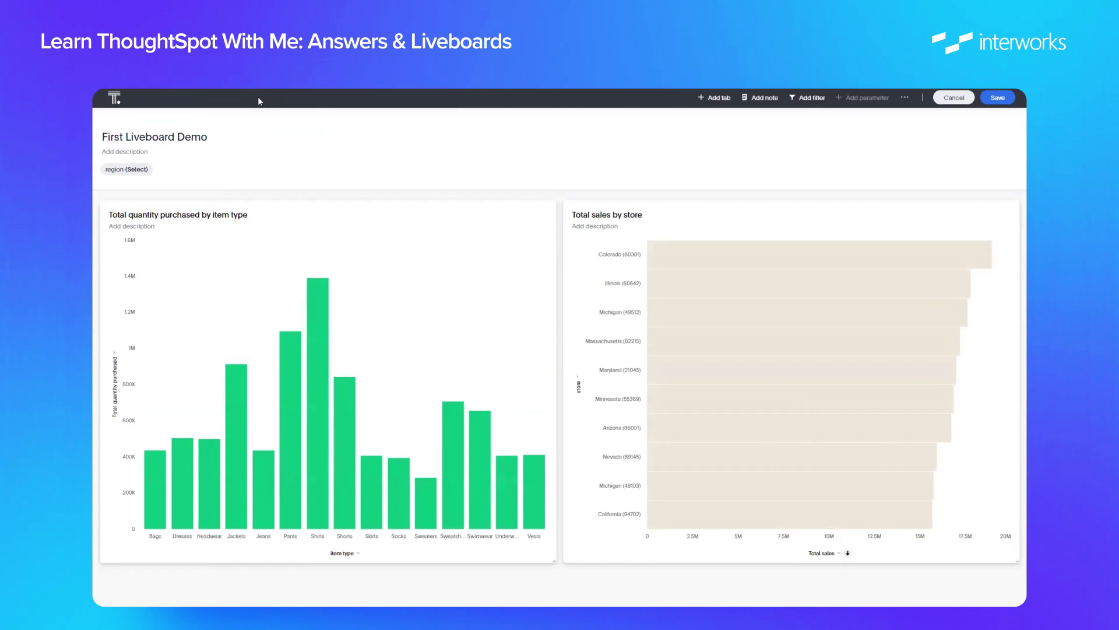
pyautogui.click(997, 98)
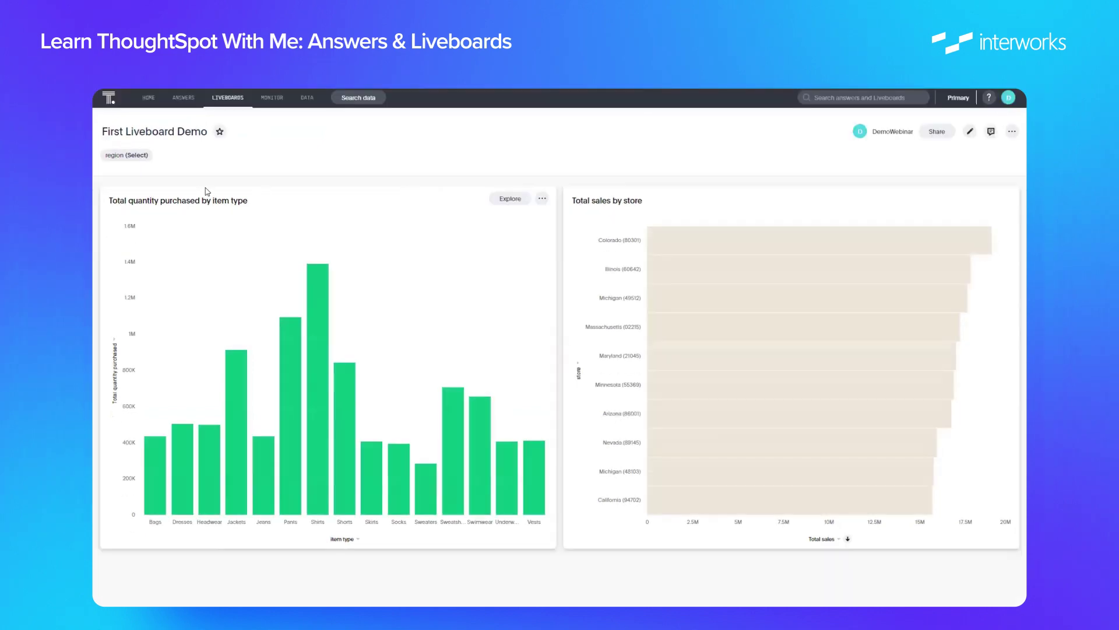
# Set the region filter to Midwest and apply it to both charts.
pyautogui.click(134, 155)
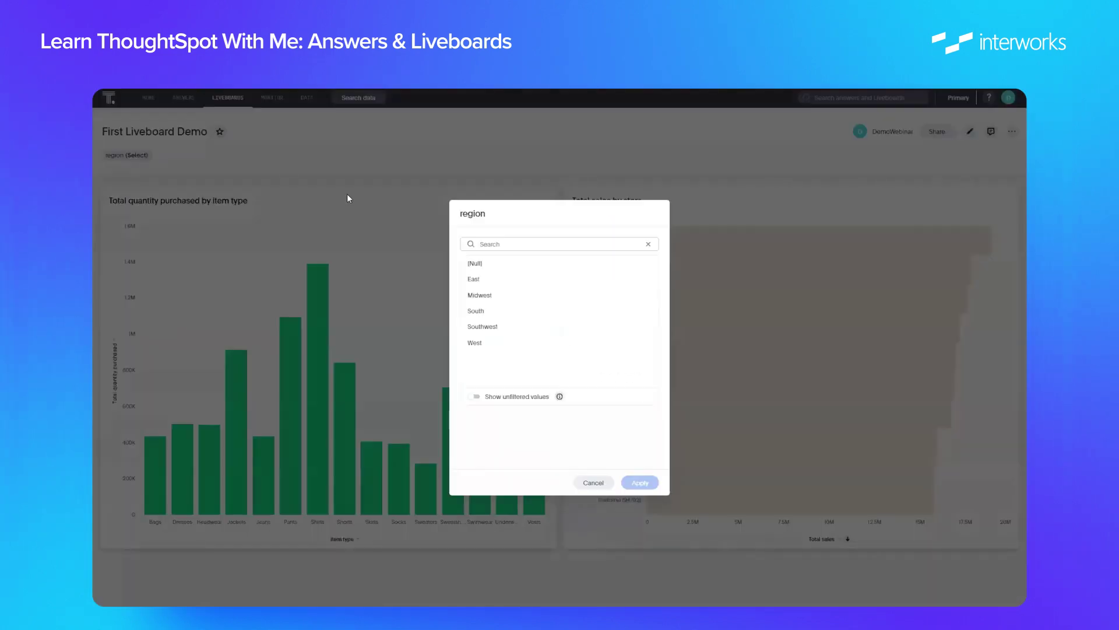
pyautogui.click(488, 296)
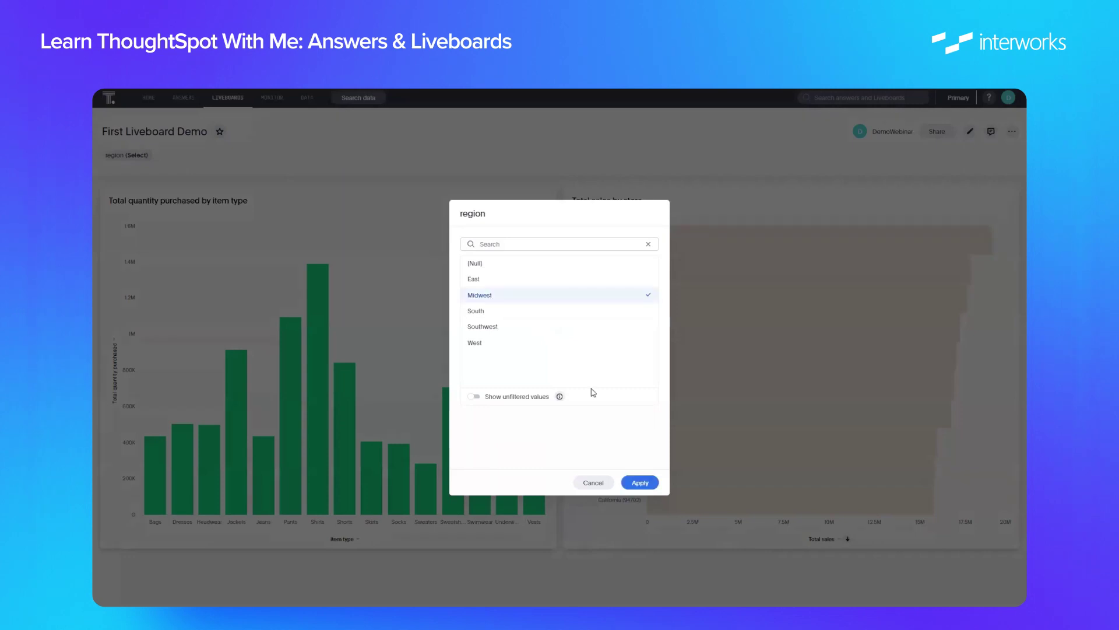
pyautogui.click(641, 483)
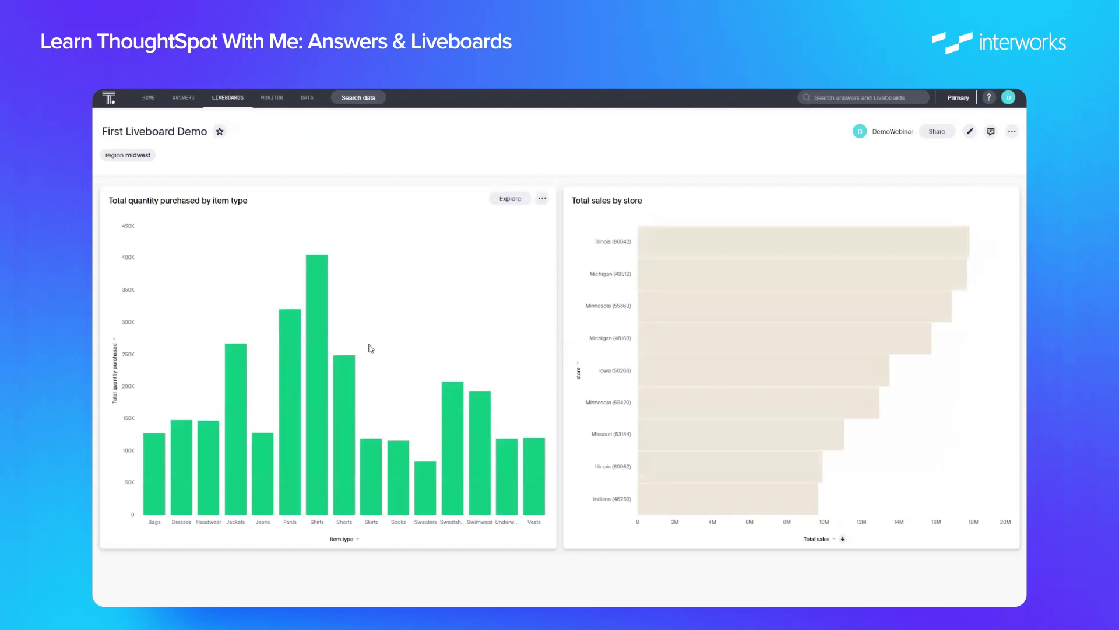
pyautogui.moveTo(444, 415)
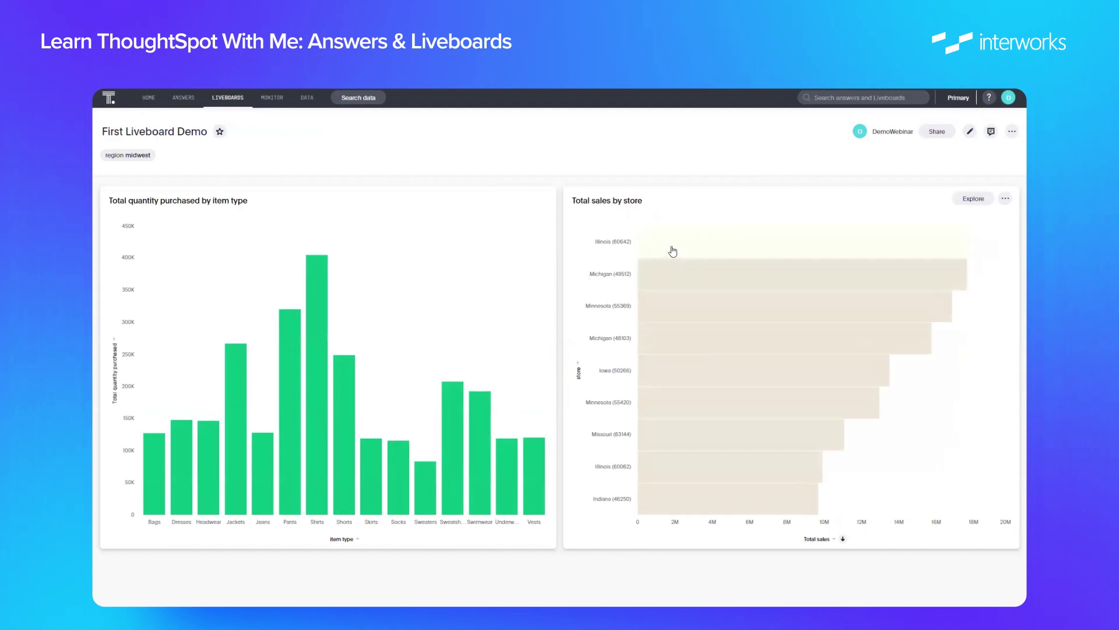
pyautogui.moveTo(673, 251)
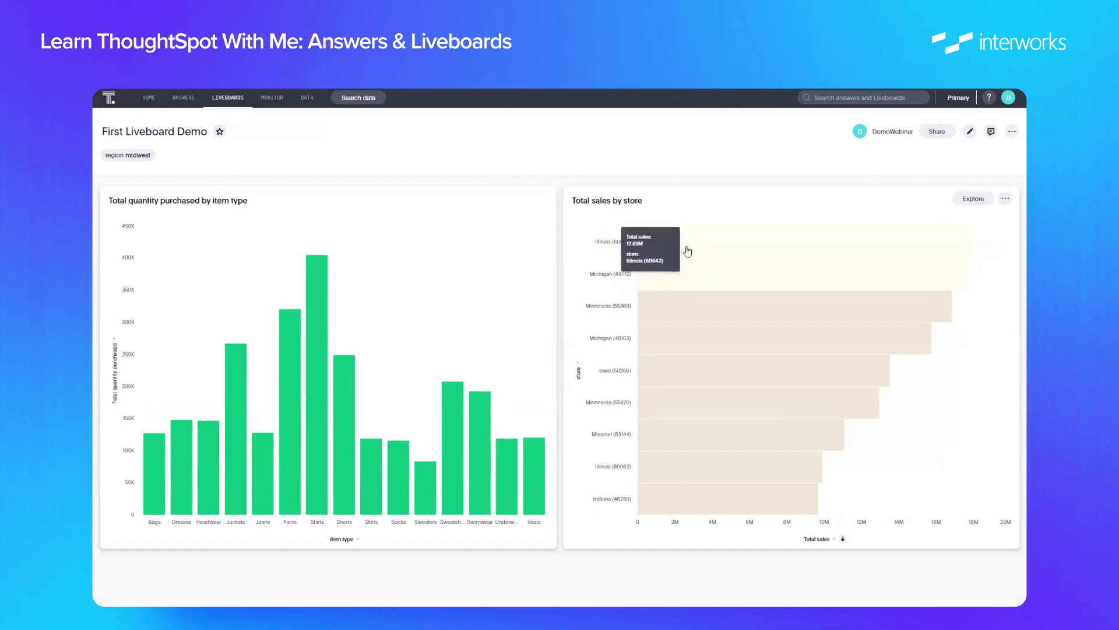
pyautogui.rightClick(686, 248)
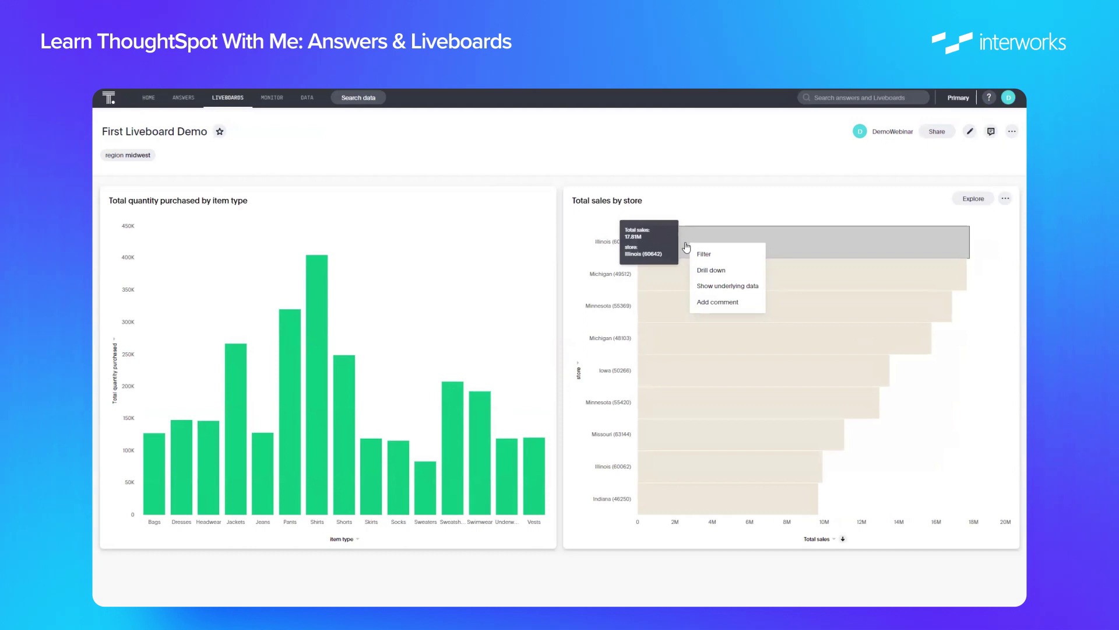
pyautogui.click(712, 270)
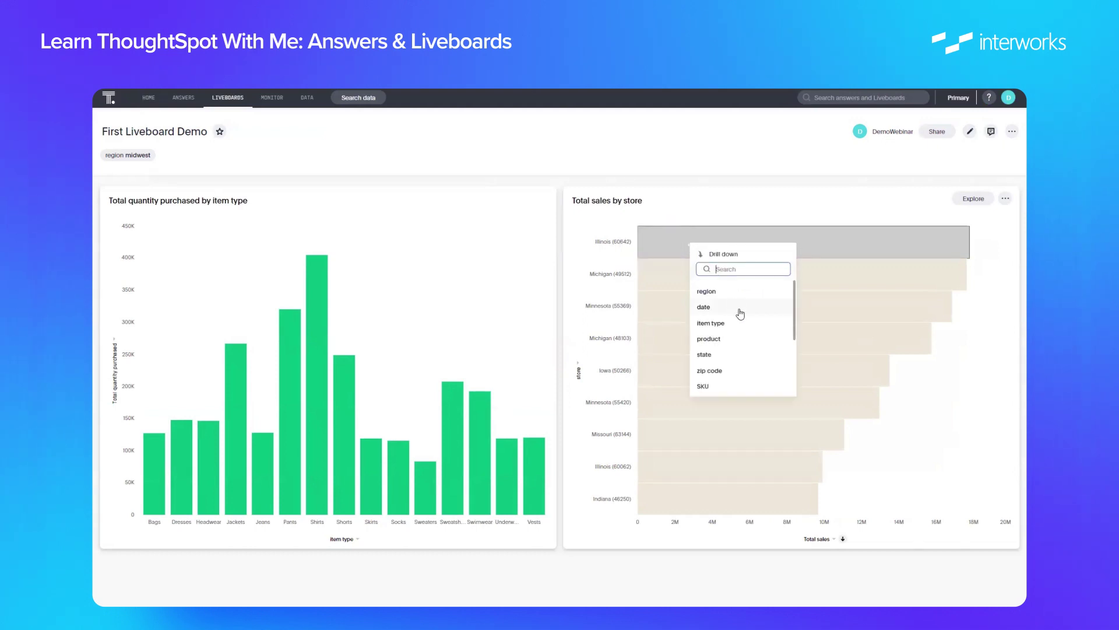
pyautogui.moveTo(793, 330); pyautogui.dragTo(796, 380)
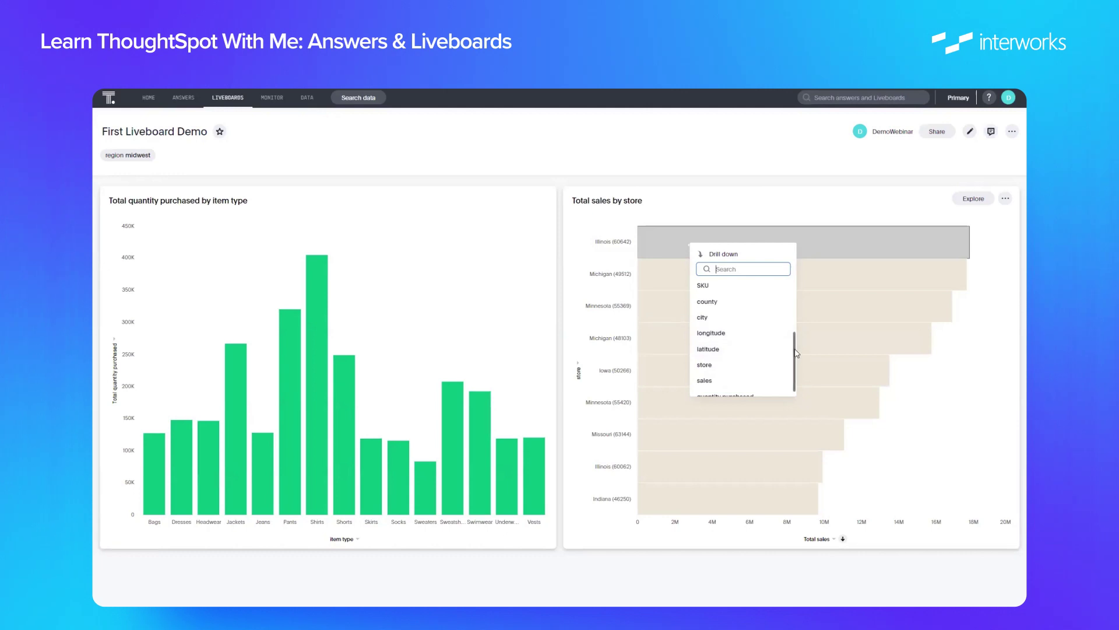
pyautogui.moveTo(796, 353); pyautogui.dragTo(795, 309)
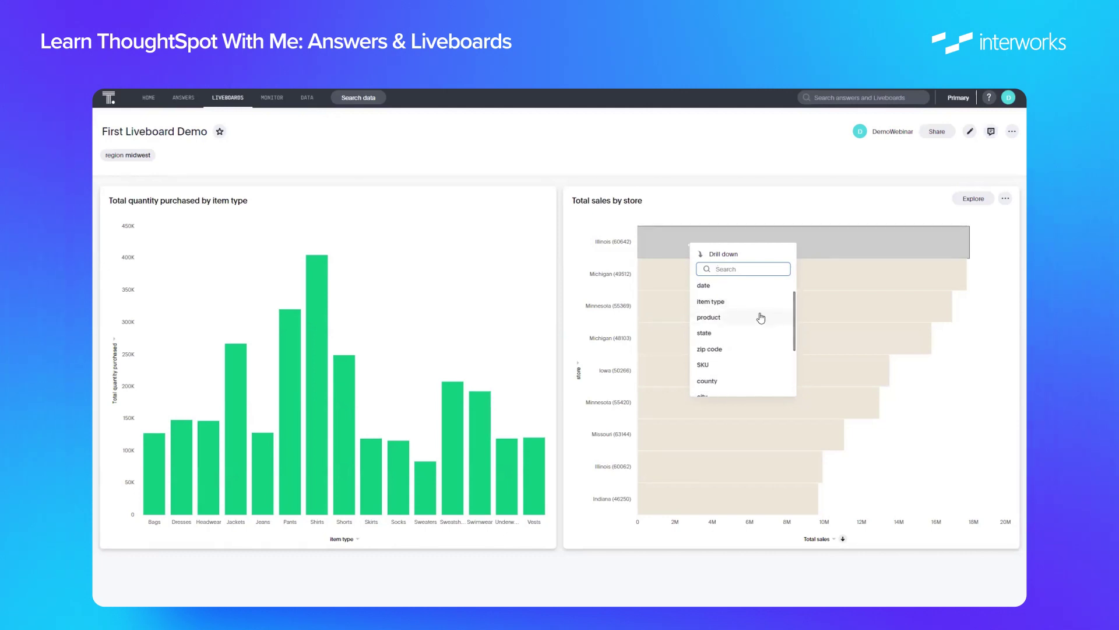
pyautogui.click(761, 318)
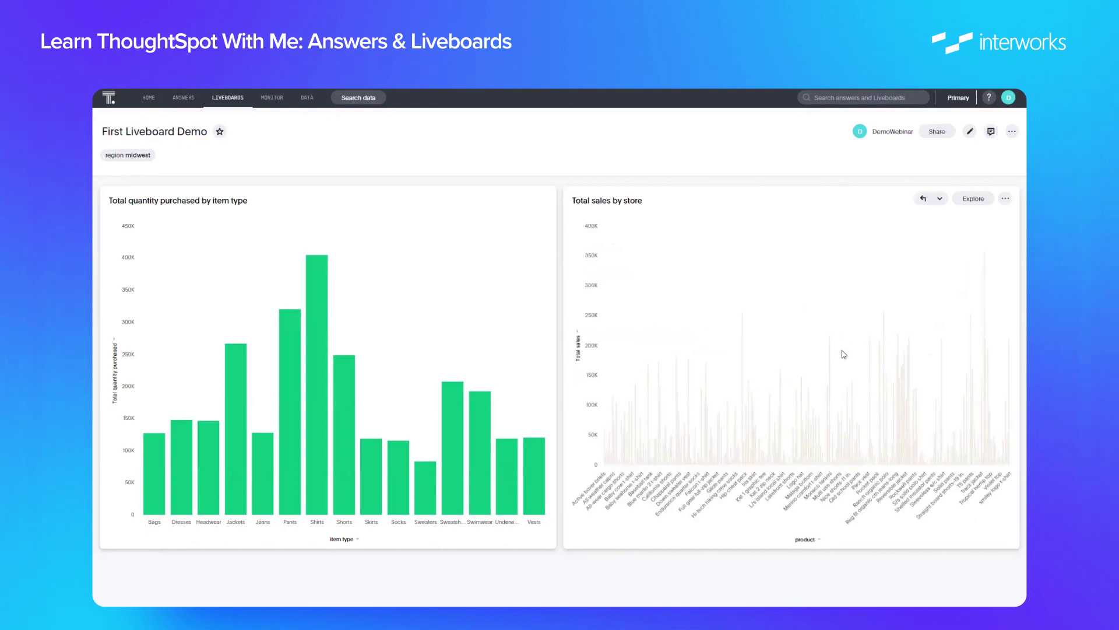
pyautogui.click(923, 200)
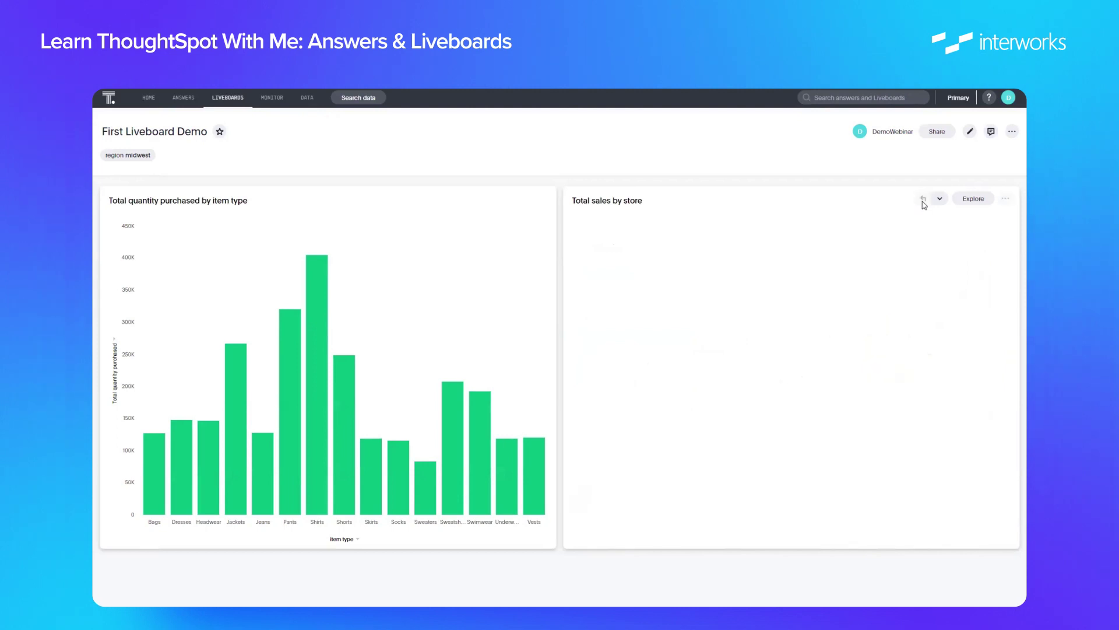
pyautogui.moveTo(665, 270)
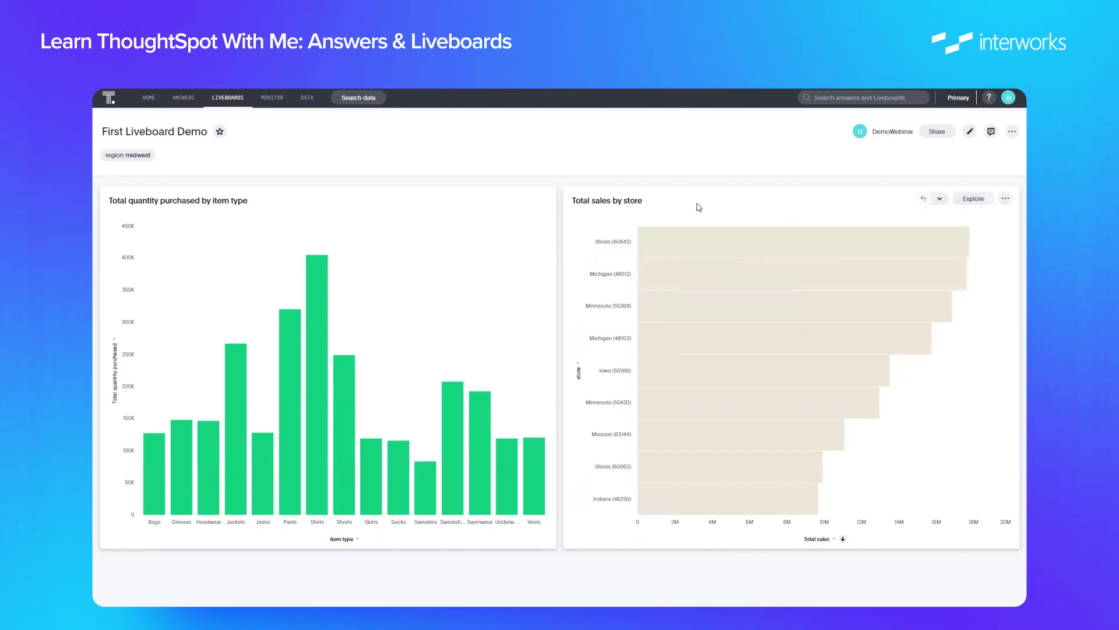
# Present First Liveboard Demo full-screen, page to the second chart, then exit.
pyautogui.click(1012, 131)
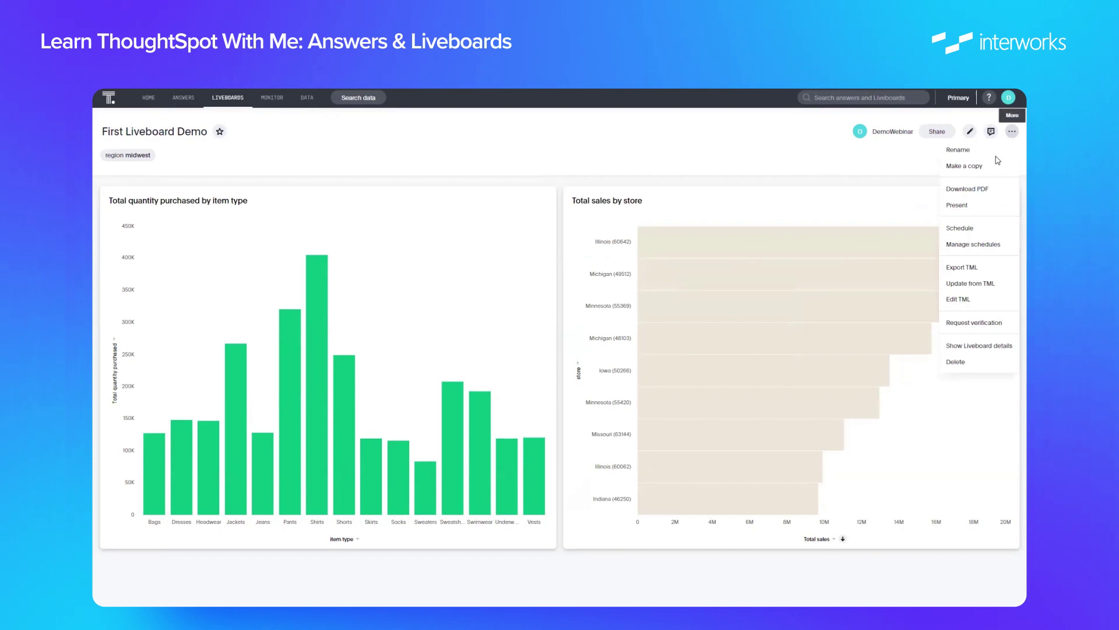
pyautogui.click(974, 206)
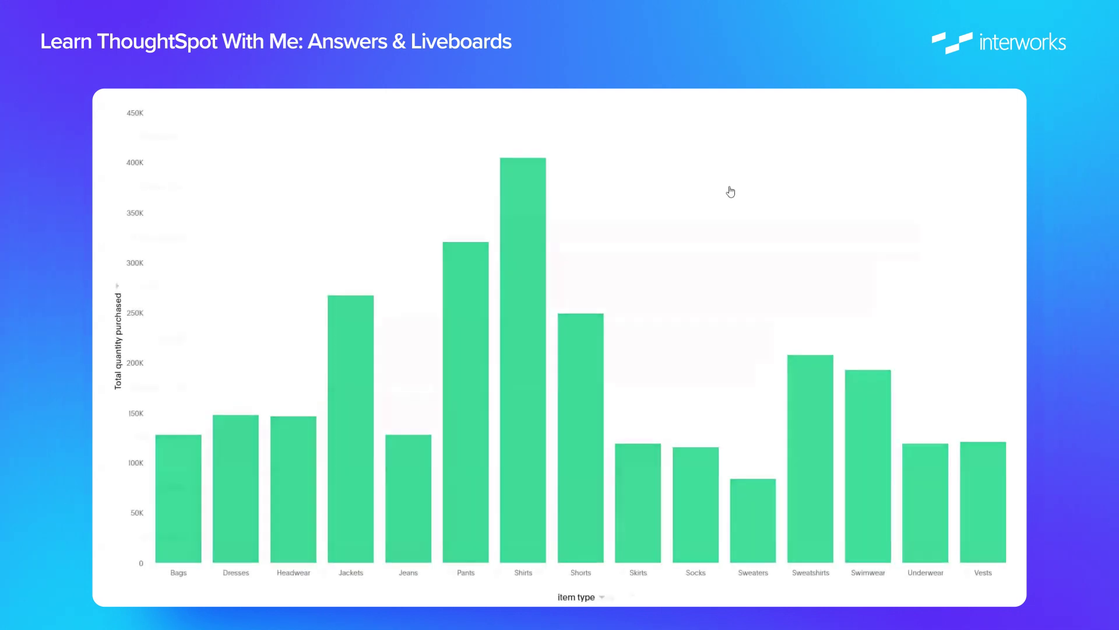
pyautogui.press('Right')
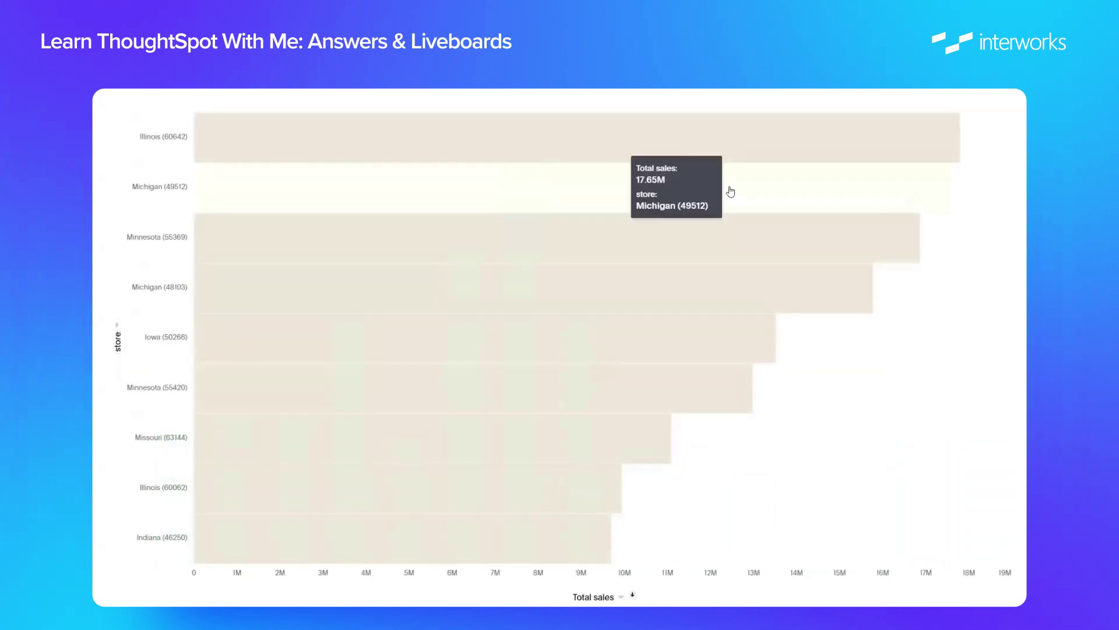
pyautogui.press('Escape')
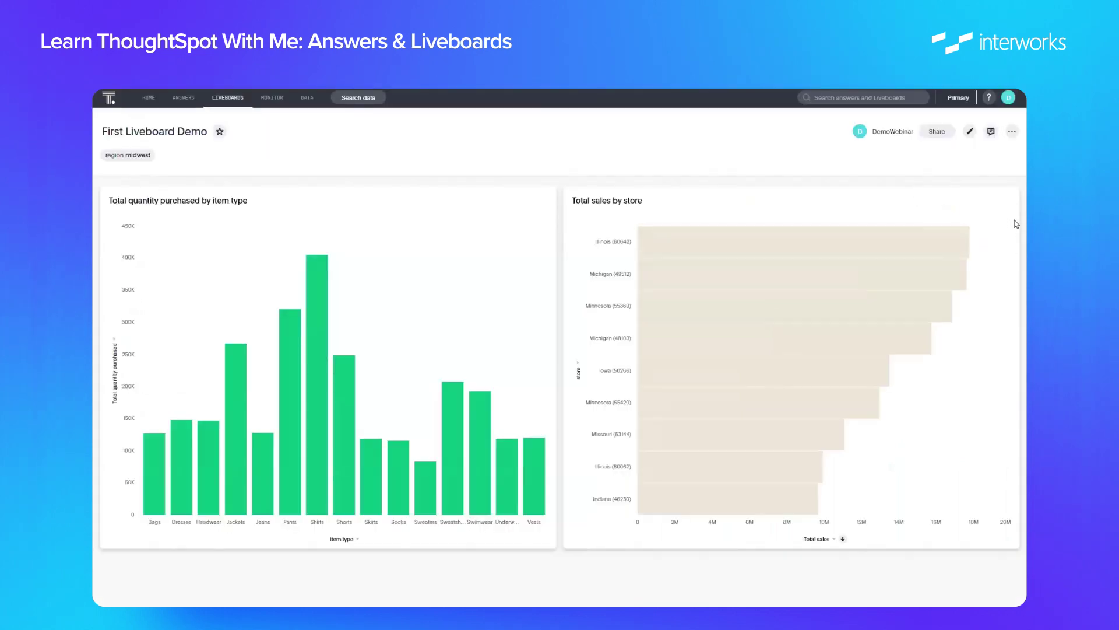
pyautogui.click(1012, 131)
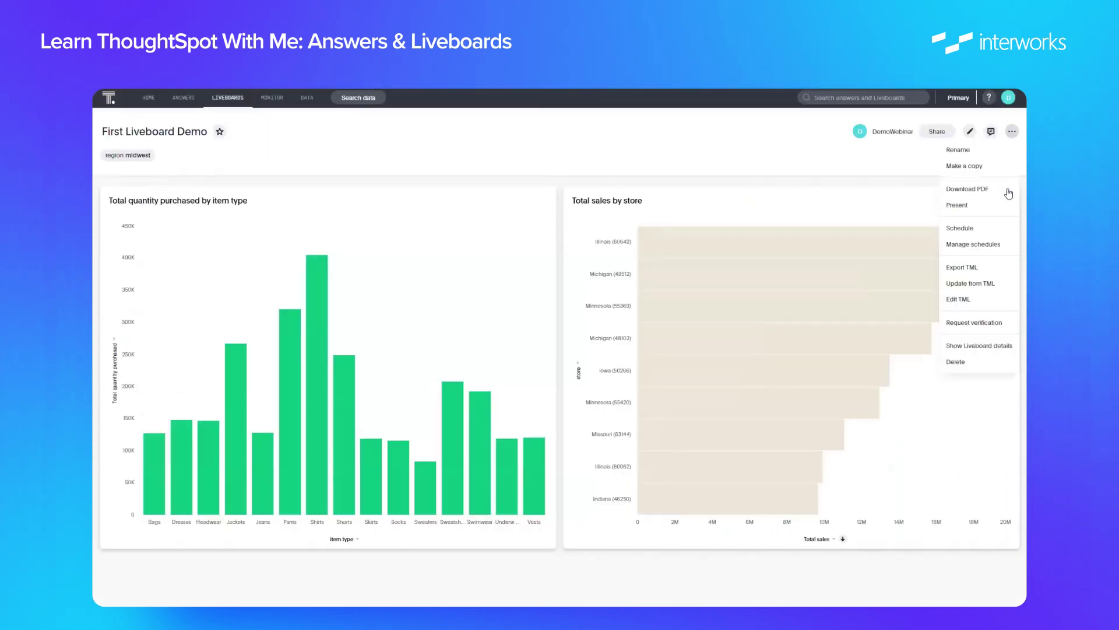
# Start a scheduled delivery for the Liveboard, then cancel it without saving.
pyautogui.click(984, 229)
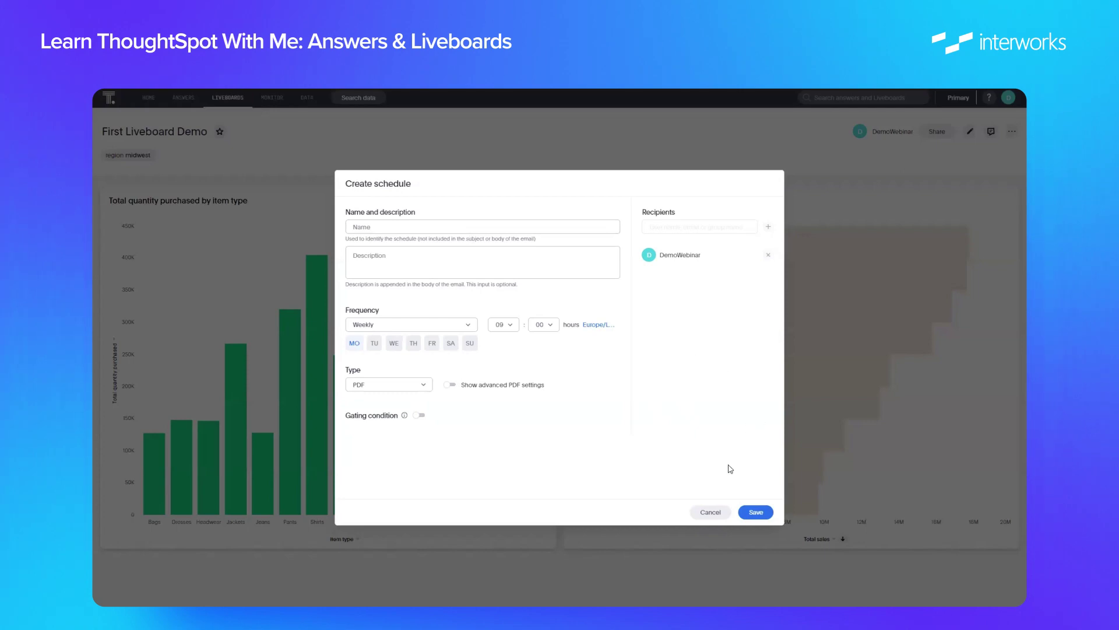
pyautogui.click(712, 513)
pyautogui.click(1006, 199)
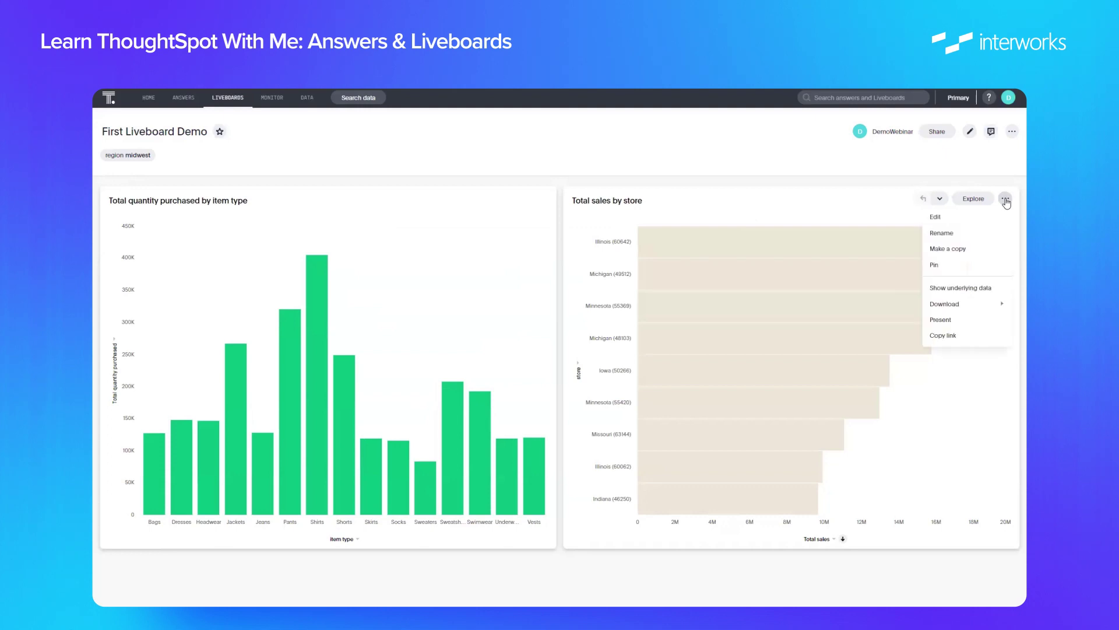
# Dismiss the Total sales by store action menu, leaving both Midwest-filtered charts visible.
pyautogui.click(950, 424)
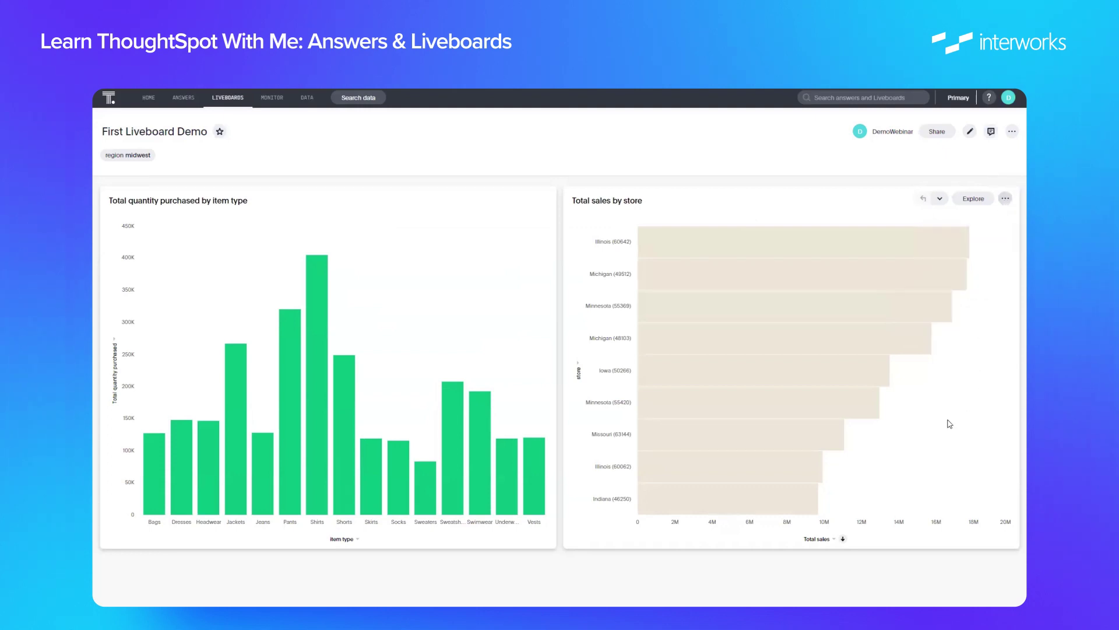
pyautogui.moveTo(810, 358)
pyautogui.moveTo(453, 193)
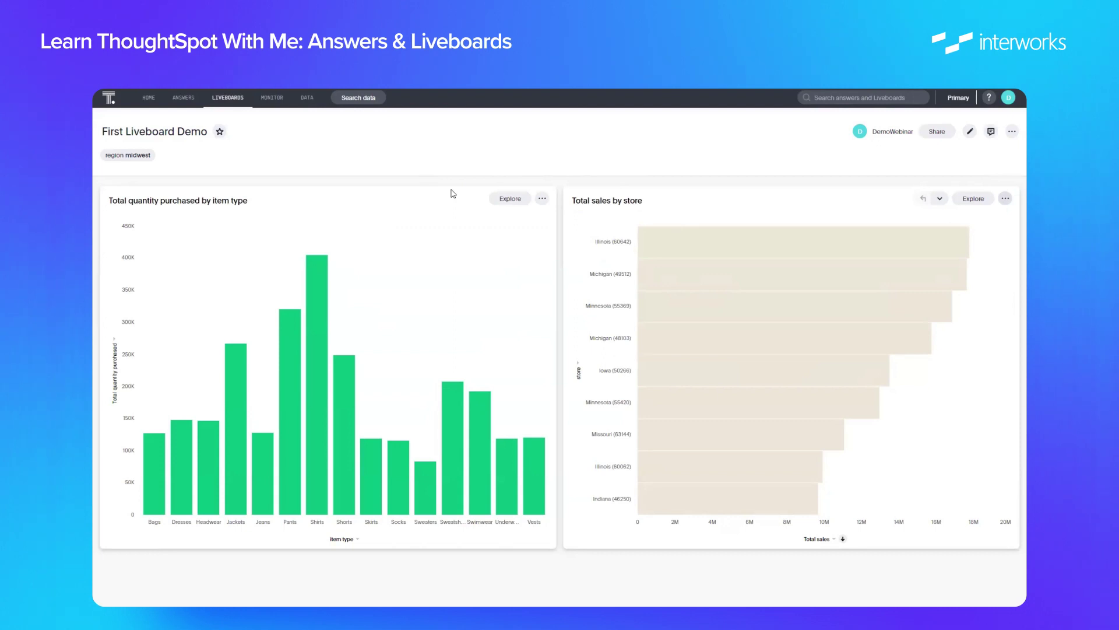